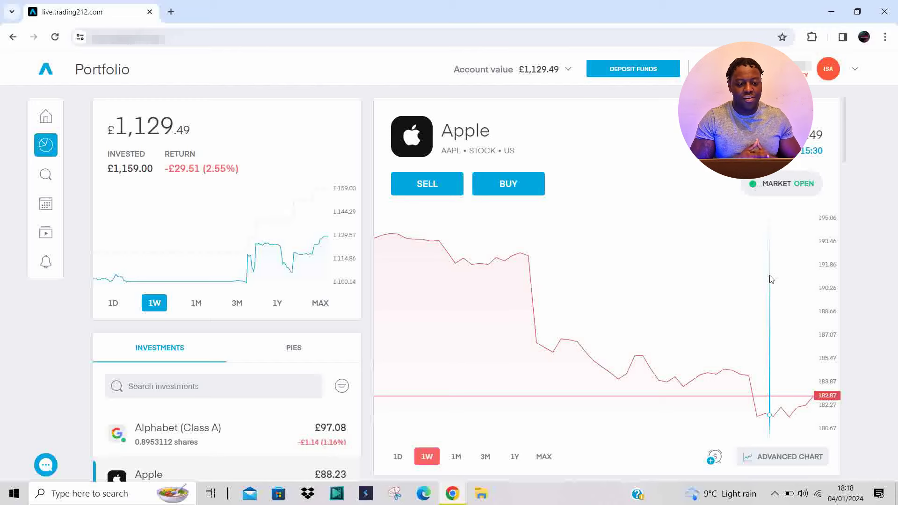
scroll(366, 341, "down", 5)
scroll(366, 341, "down", 3)
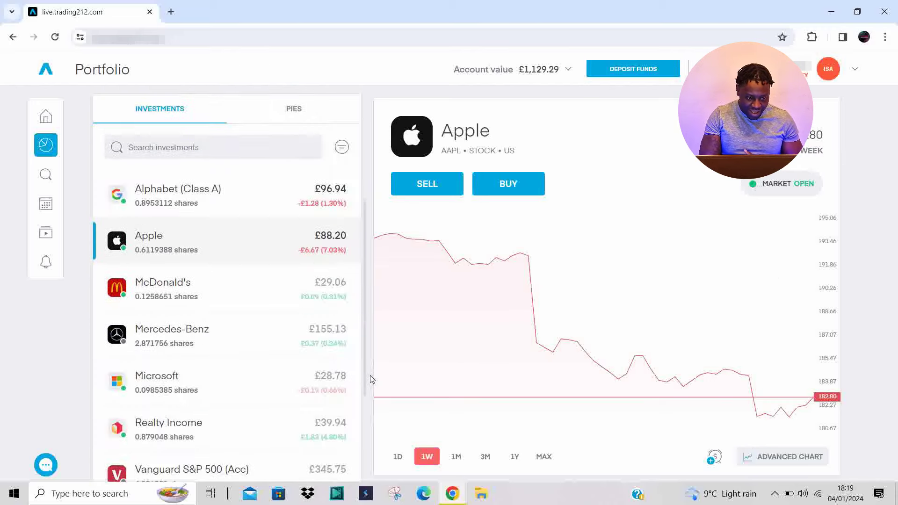
scroll(371, 383, "down", 2)
scroll(370, 391, "down", 2)
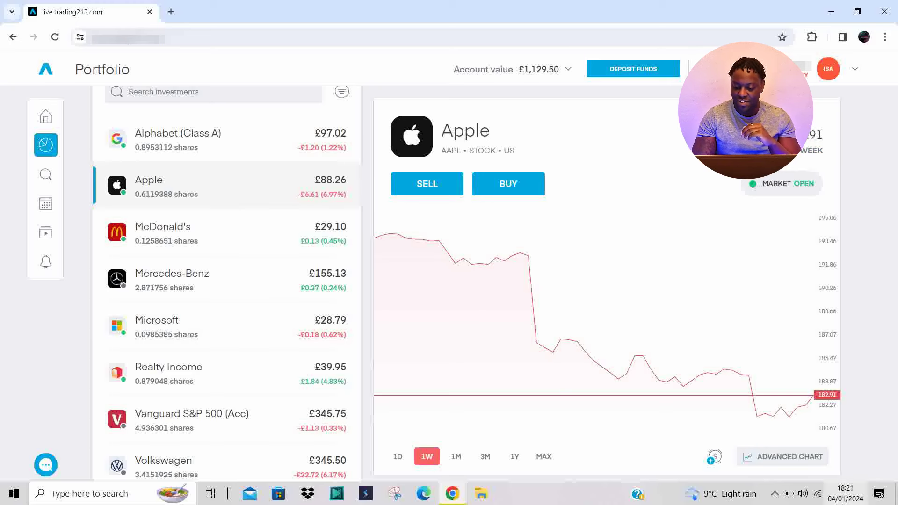
scroll(368, 307, "down", 2)
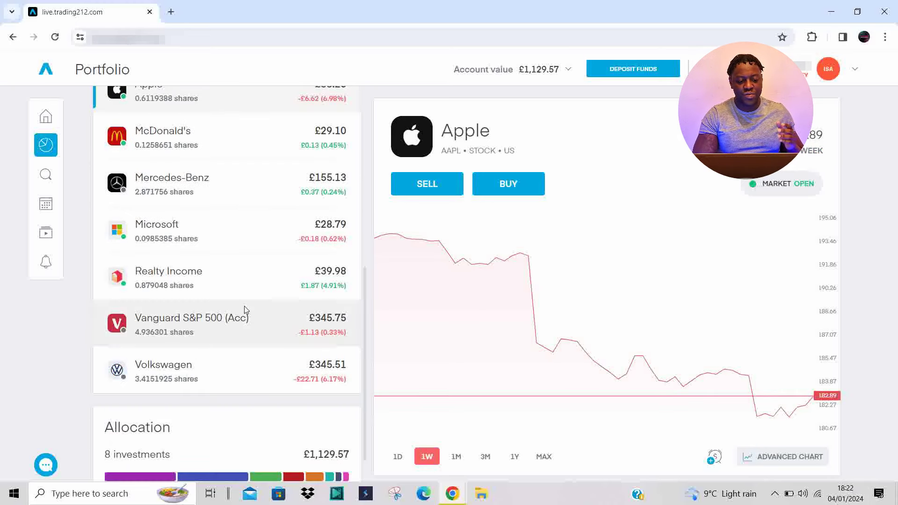